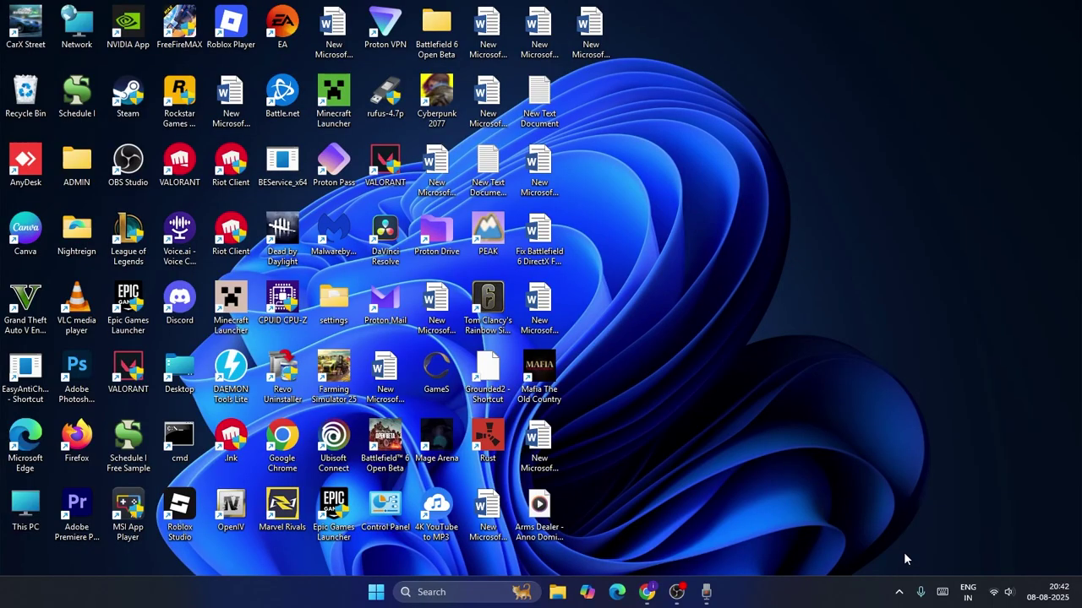
- Open the Sound settings page from the taskbar volume icon
click(1009, 593)
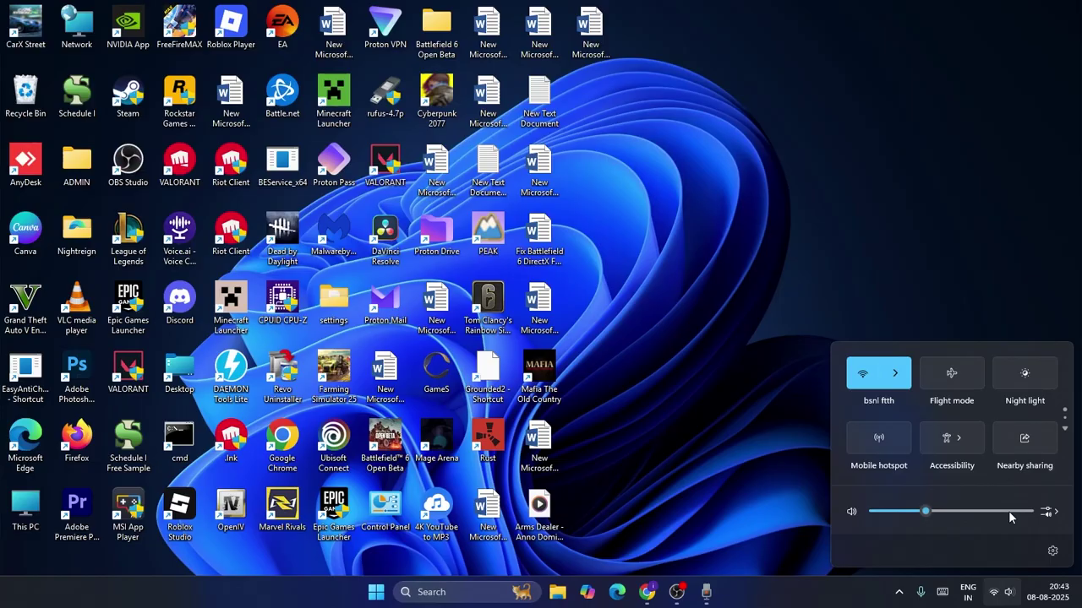
click(753, 365)
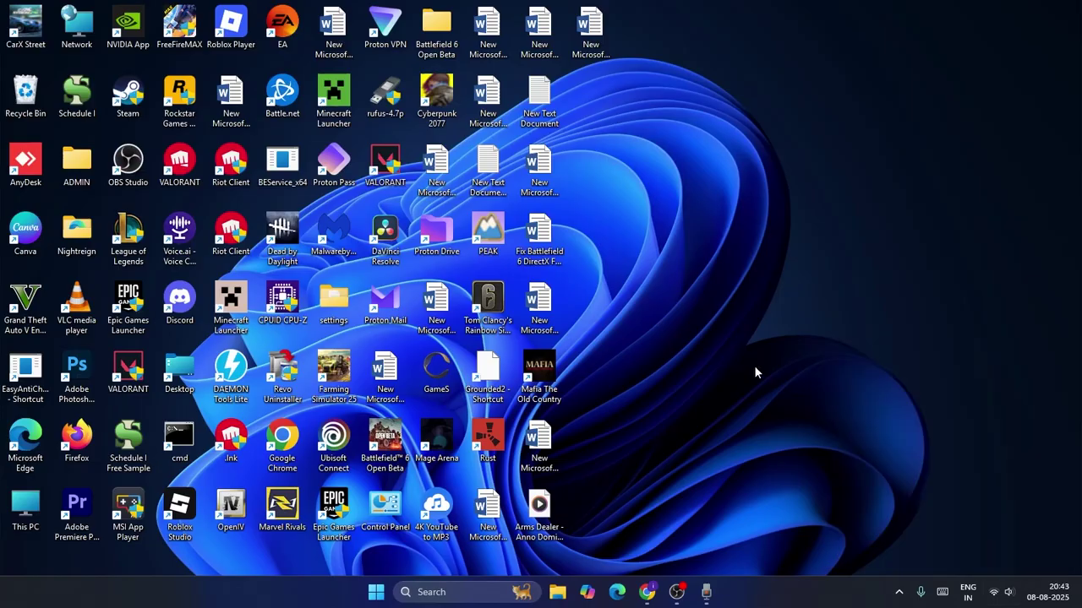
right_click(1012, 597)
click(997, 555)
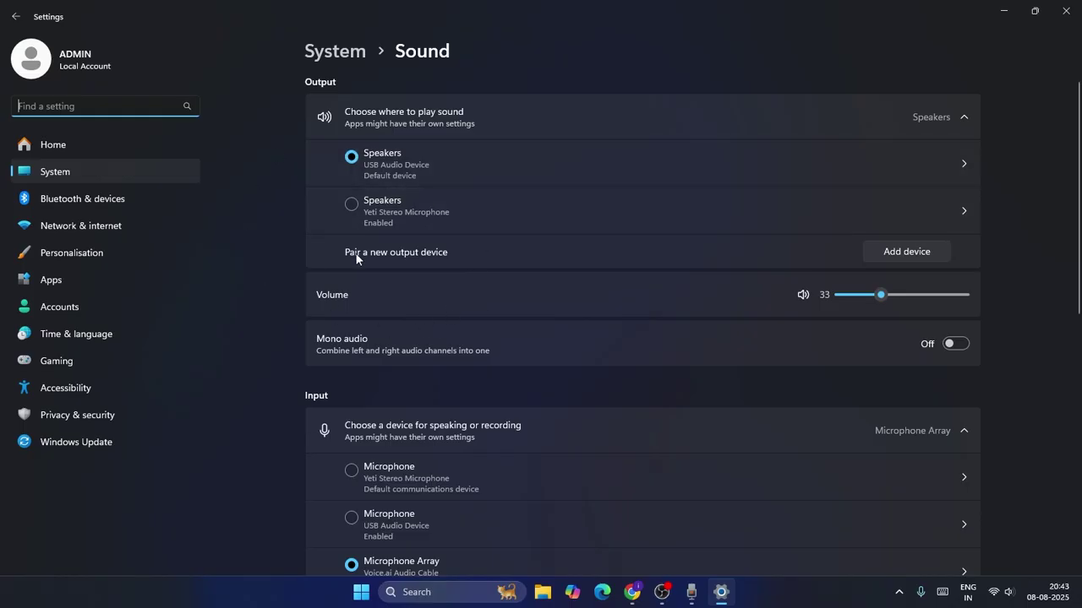
- Try pairing a Bluetooth output device, dismiss the connection failure, and scroll to the advanced options
click(908, 253)
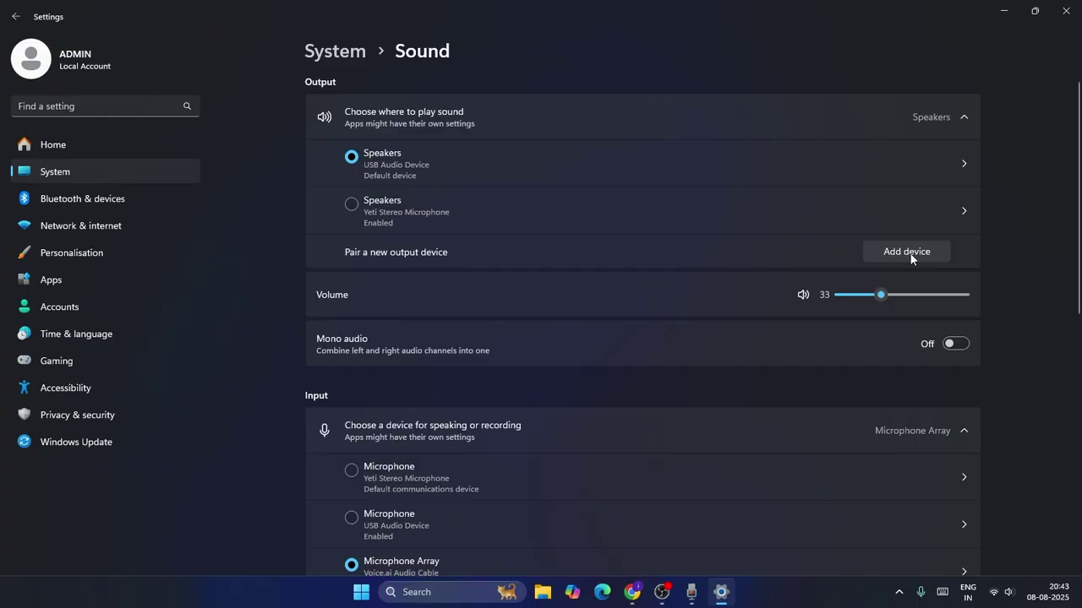
click(484, 173)
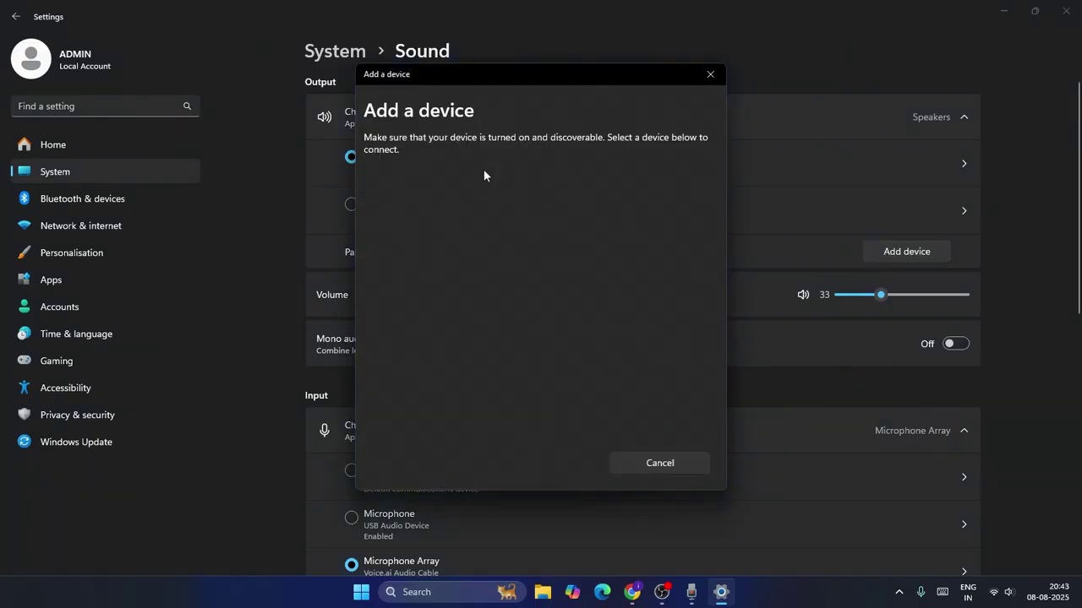
click(699, 463)
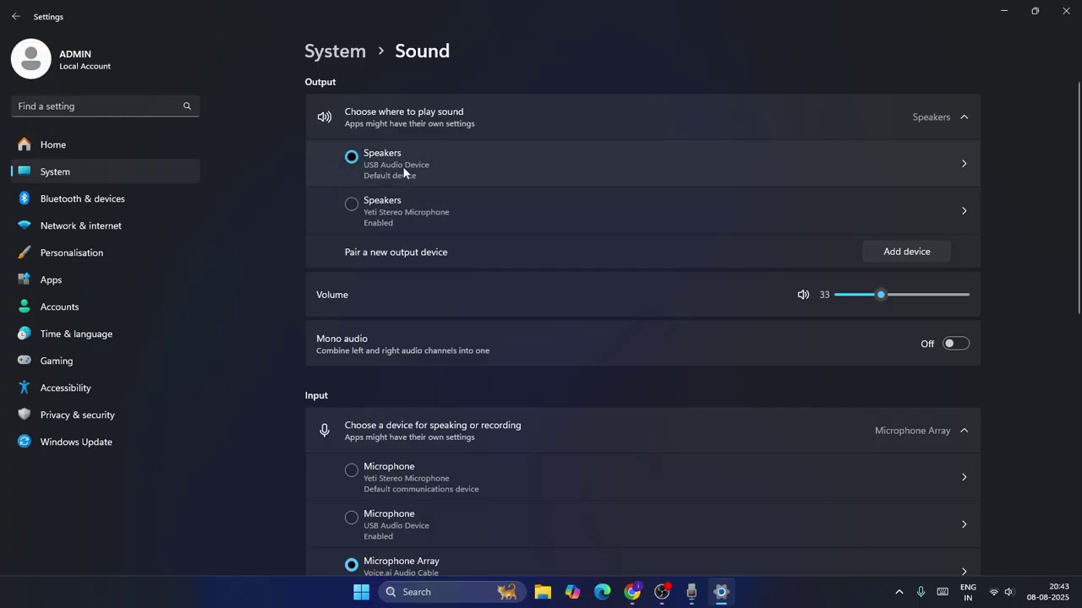
scroll(545, 311, down, 5)
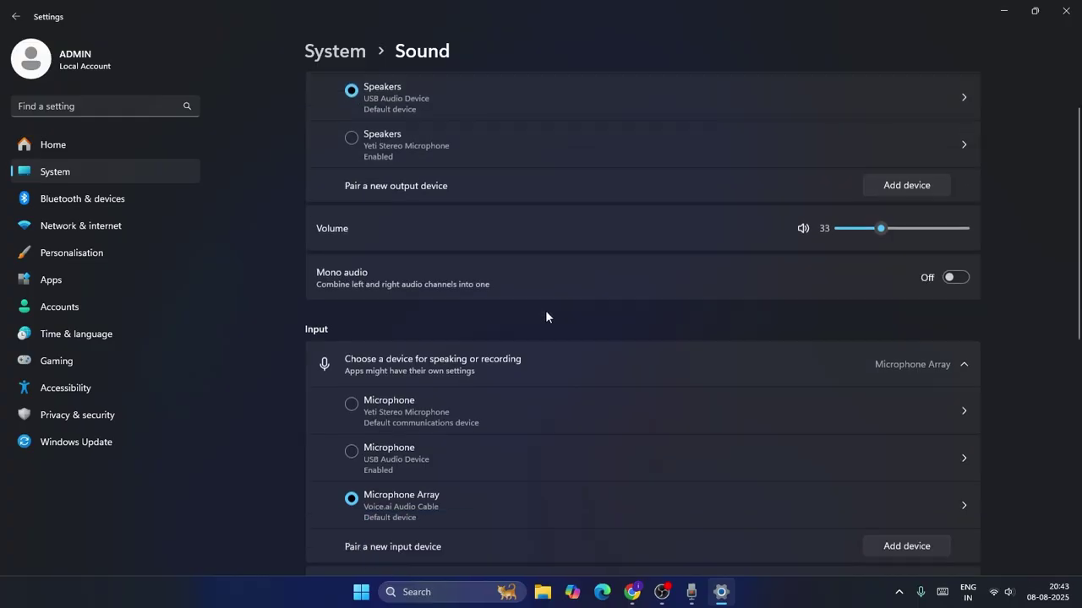
scroll(545, 310, down, 2)
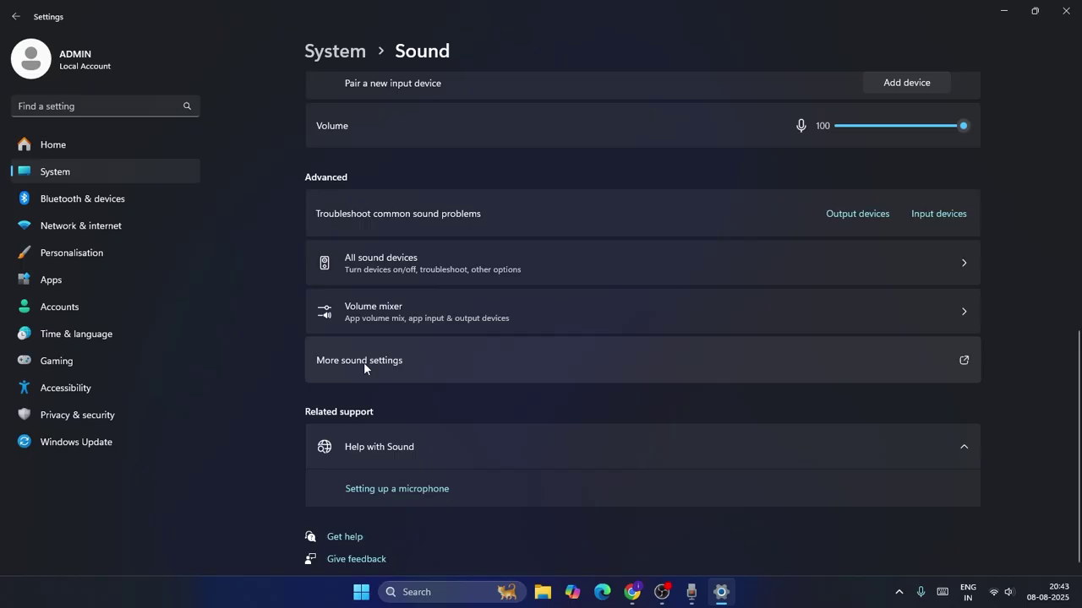
- Open the classic Sound panel and inspect the Voice.ai Audio Cable playback device
click(377, 361)
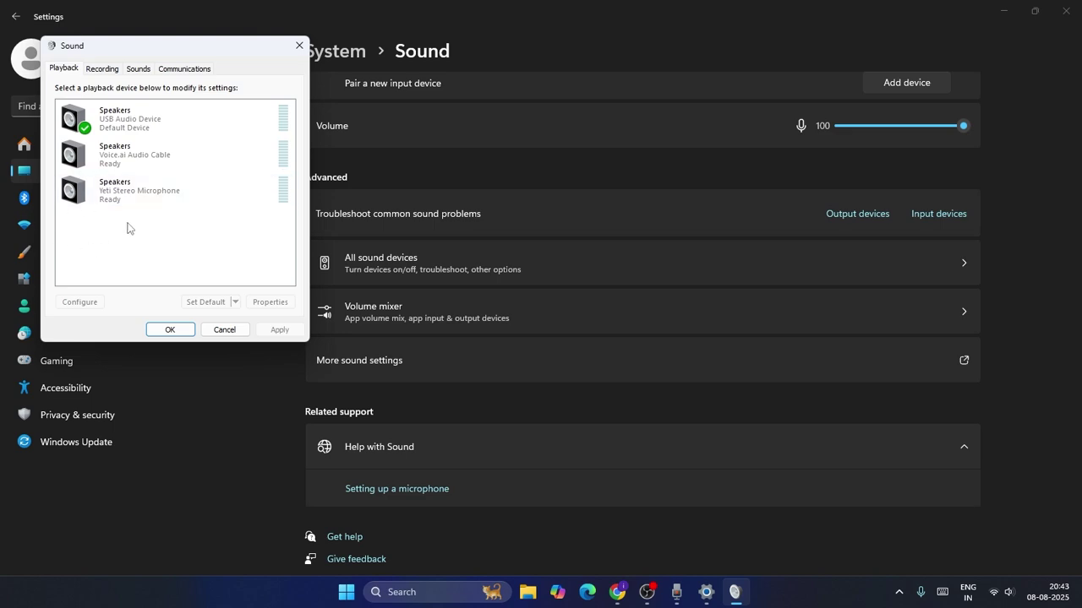
right_click(113, 227)
click(100, 230)
click(123, 151)
right_click(128, 159)
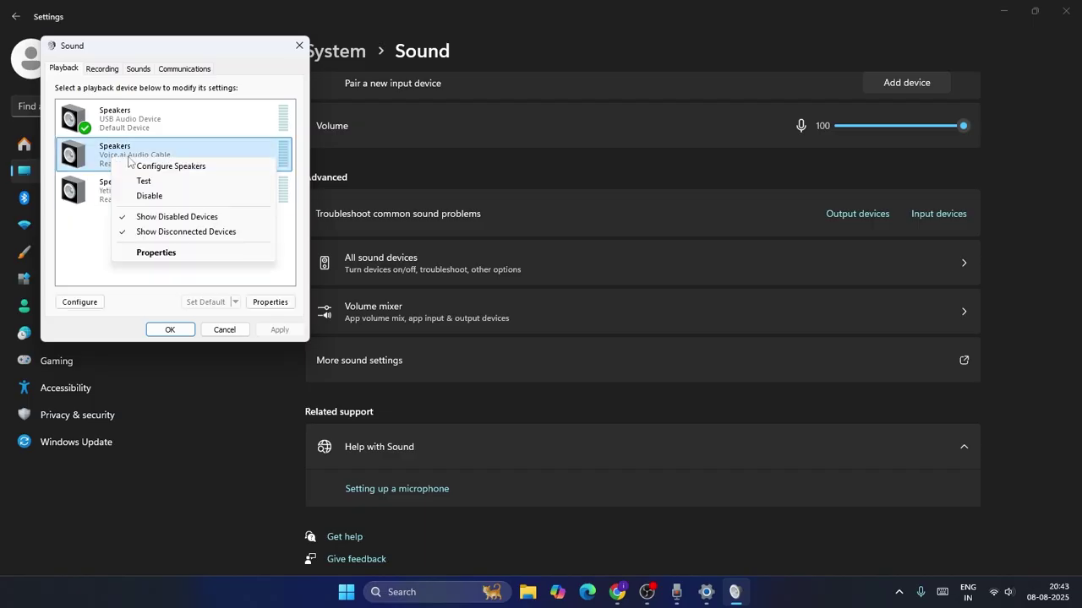
click(75, 247)
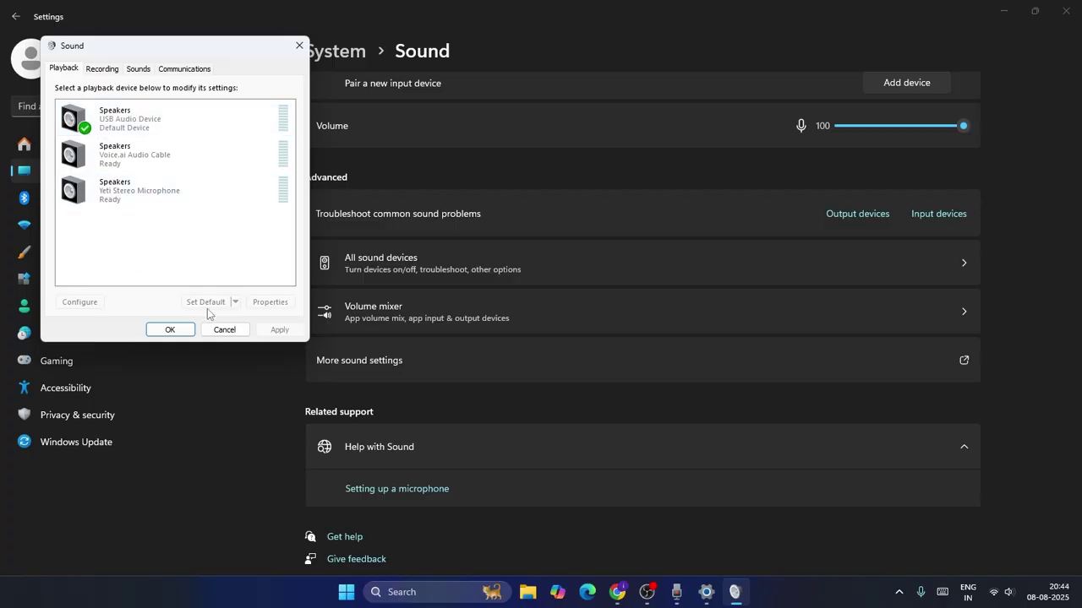
- Select the Yeti Stereo Microphone speakers, then close the Sound window, keeping USB Audio Device as default
click(126, 190)
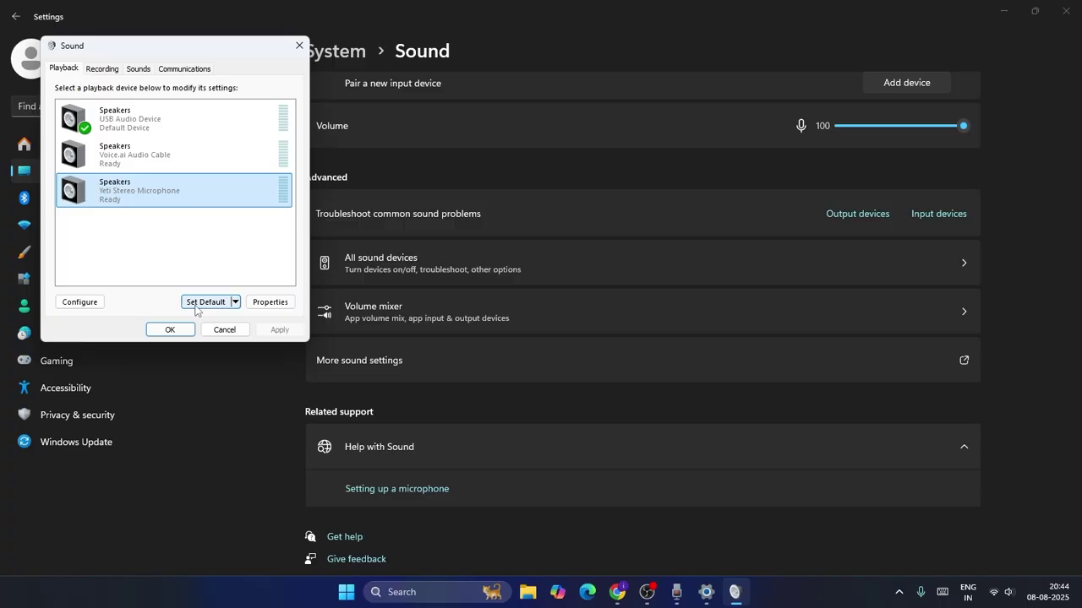
click(141, 269)
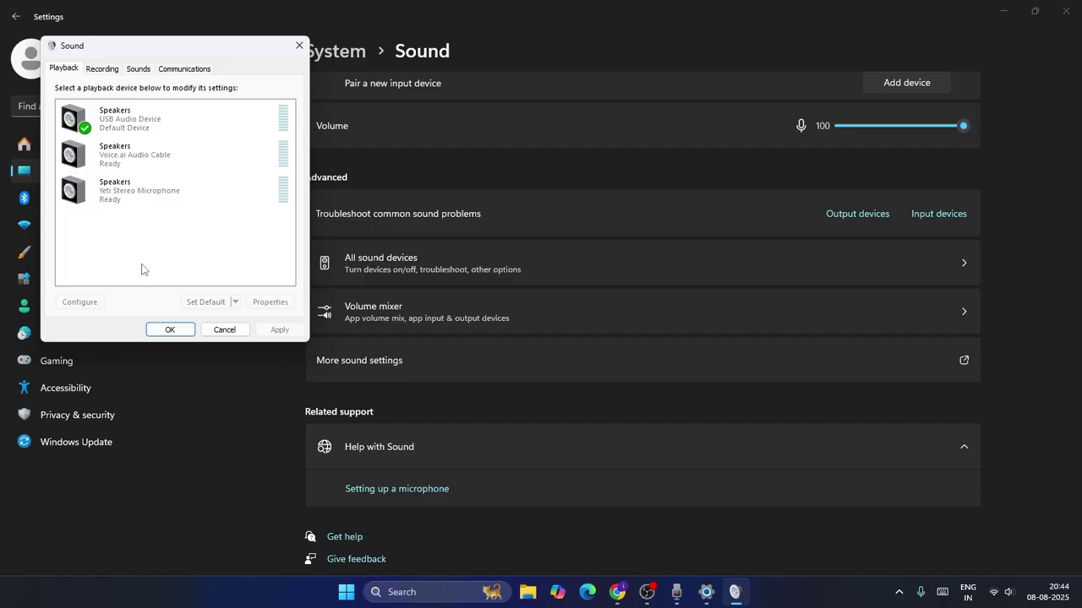
click(299, 46)
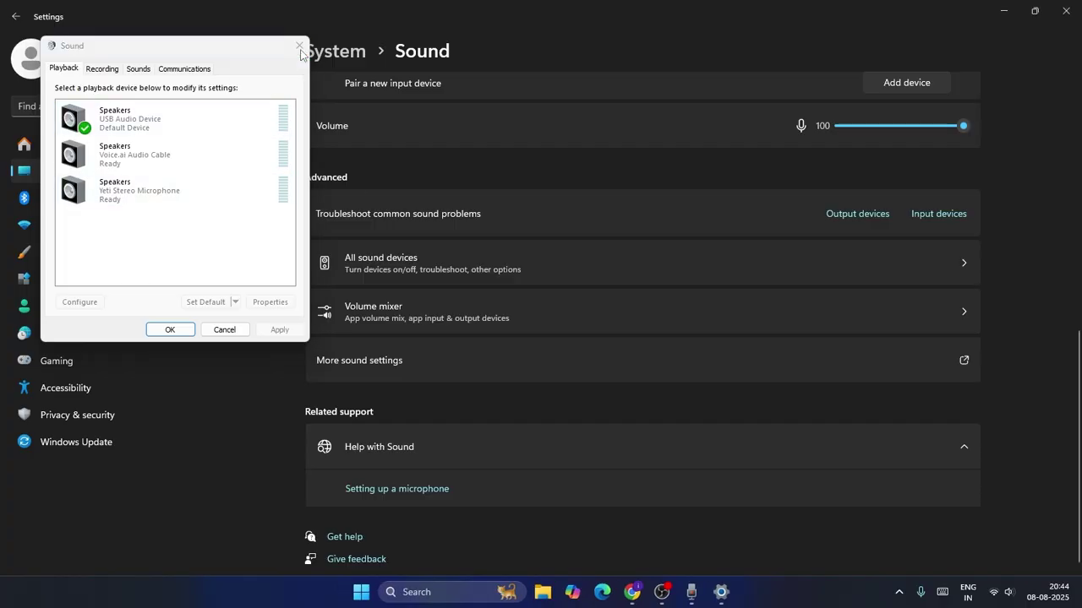
- Search 'trou' to reach Troubleshoot settings, list other troubleshooters, and close the Audio Get Help window
click(1065, 11)
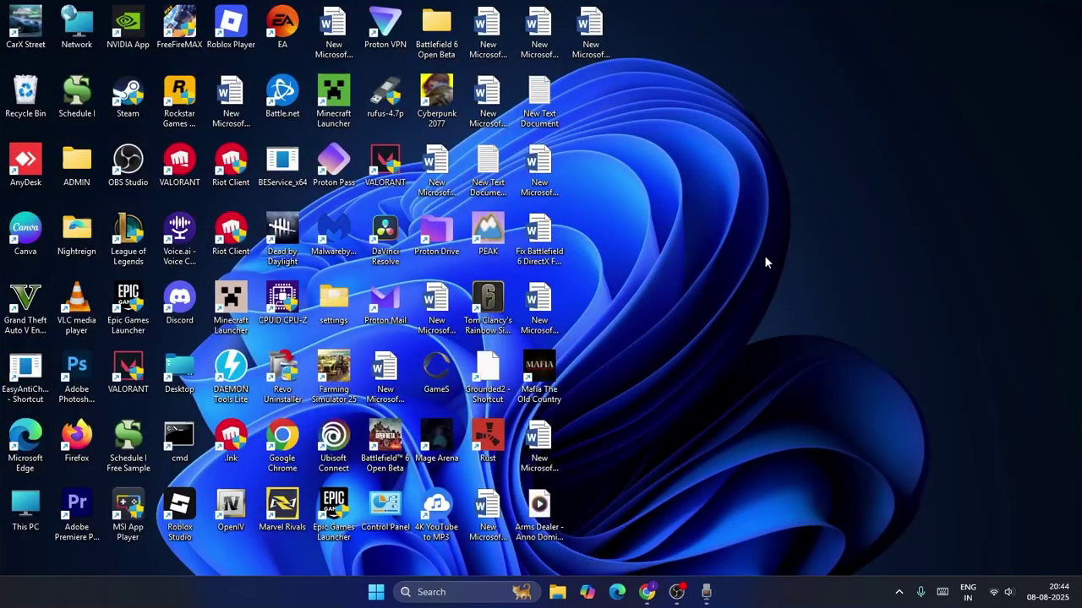
click(443, 592)
text(tro)
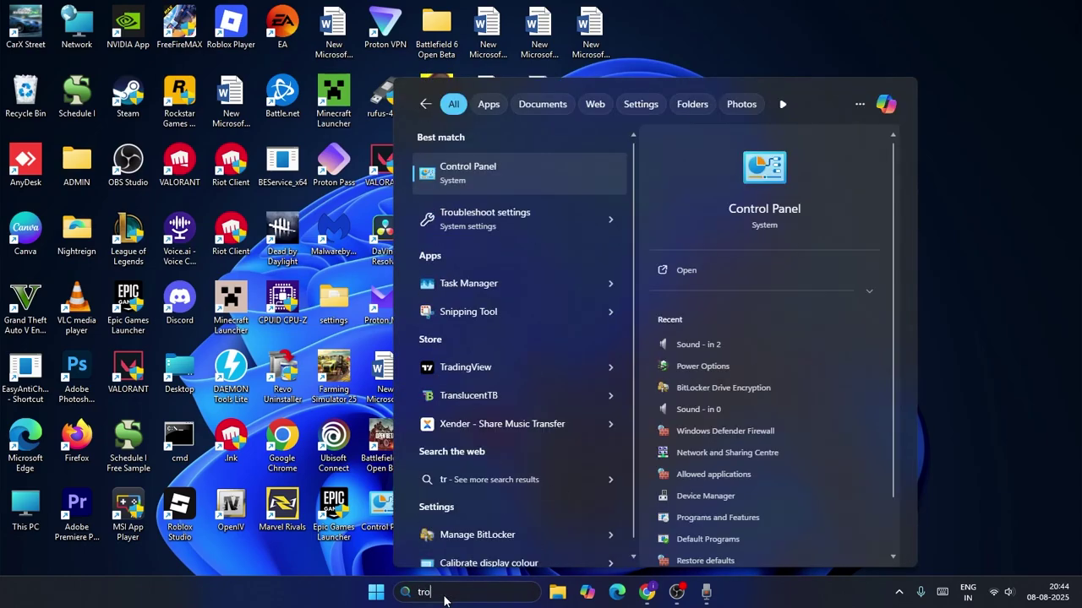
text(u)
click(543, 182)
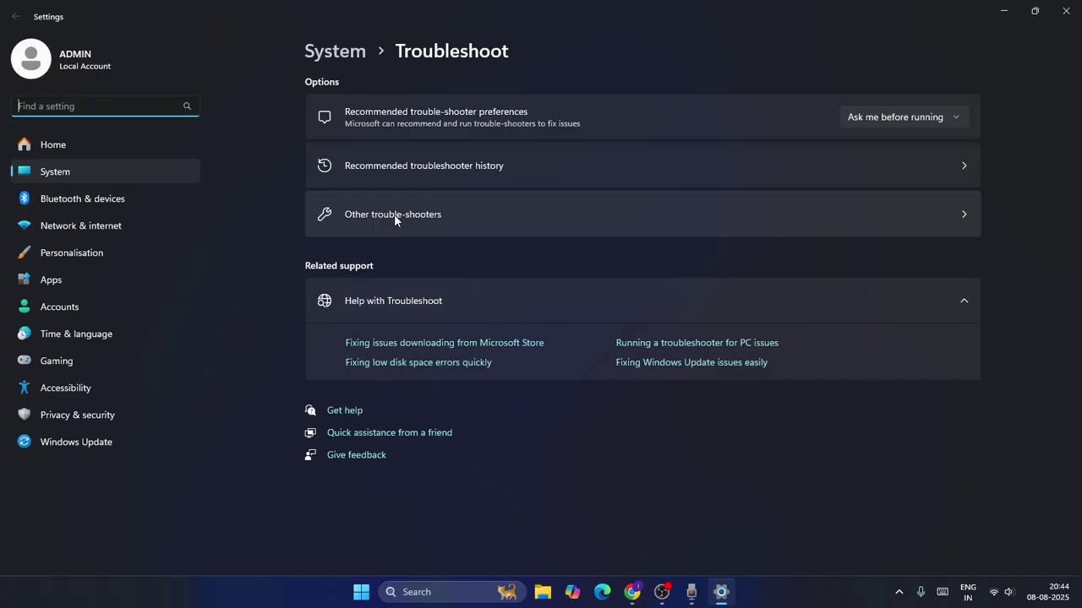
click(394, 213)
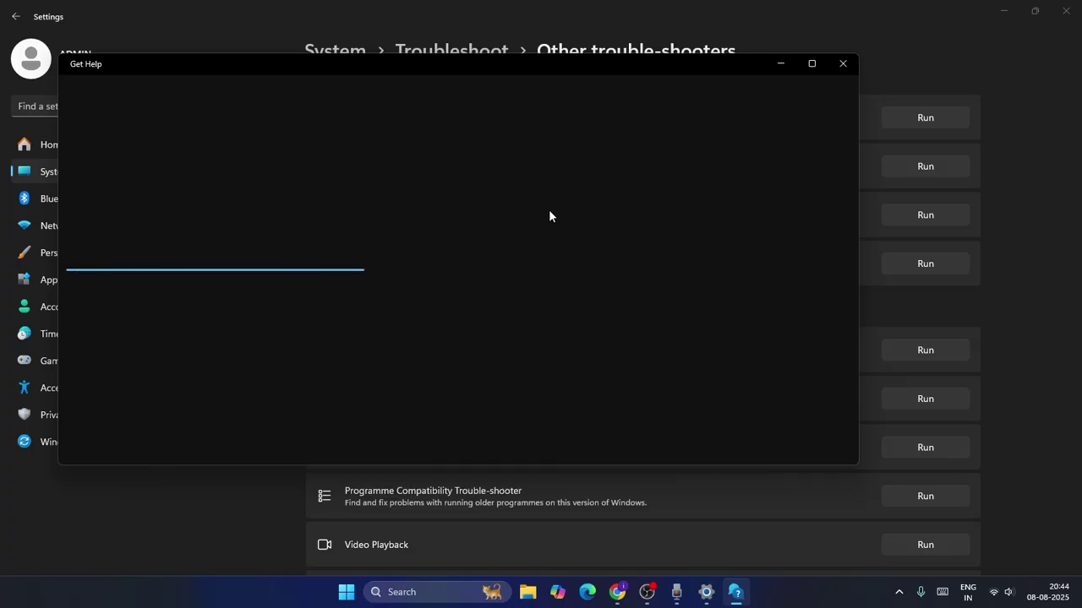
click(844, 64)
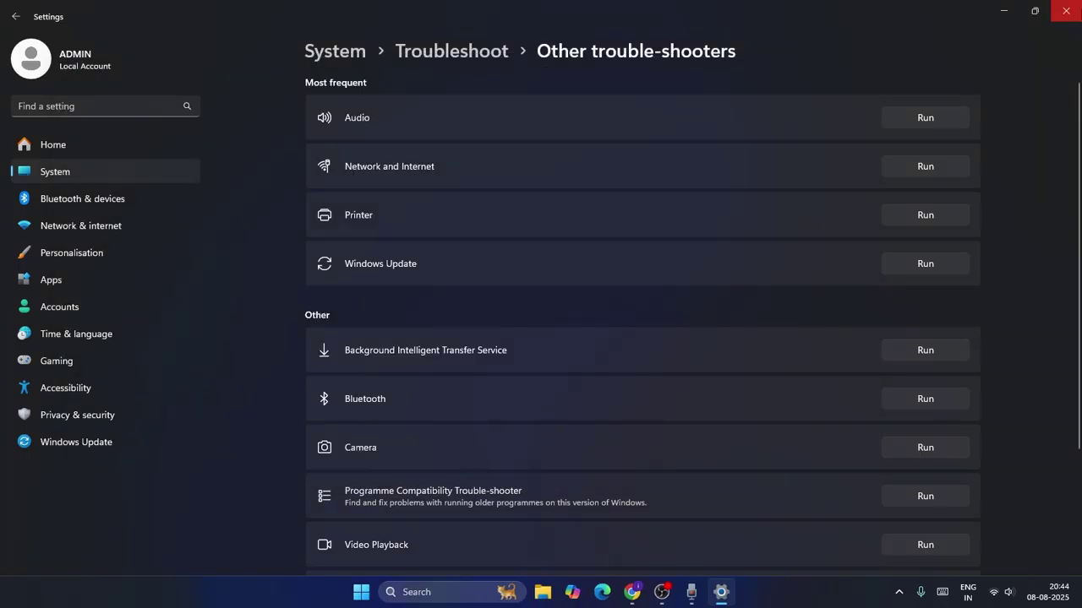
- Open Device Manager maximized, expand Audio inputs and outputs, and open the Yeti Stereo Microphone's properties
click(1064, 11)
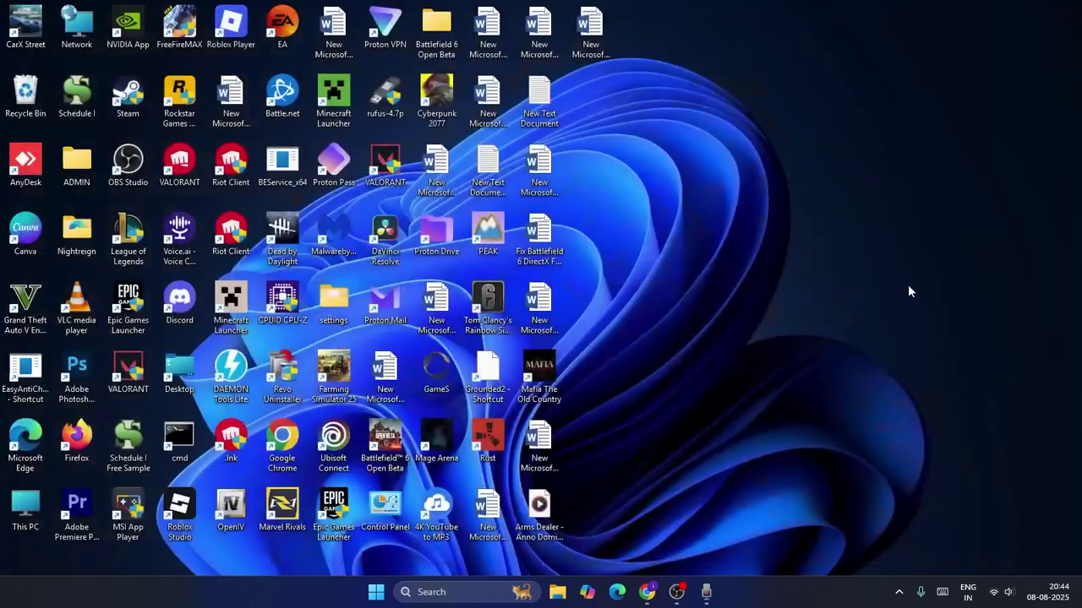
right_click(376, 592)
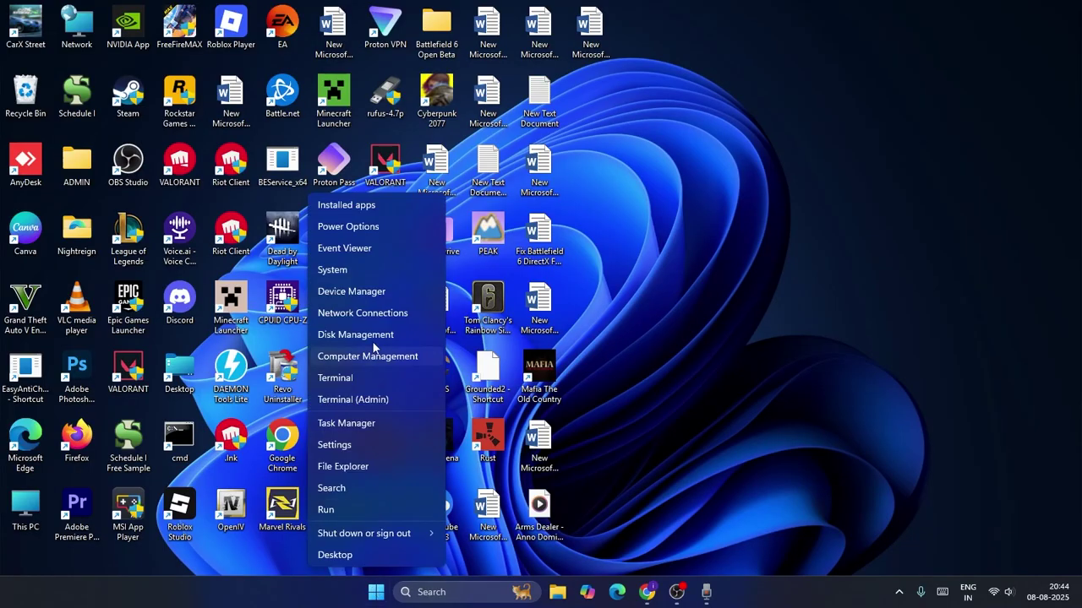
click(375, 294)
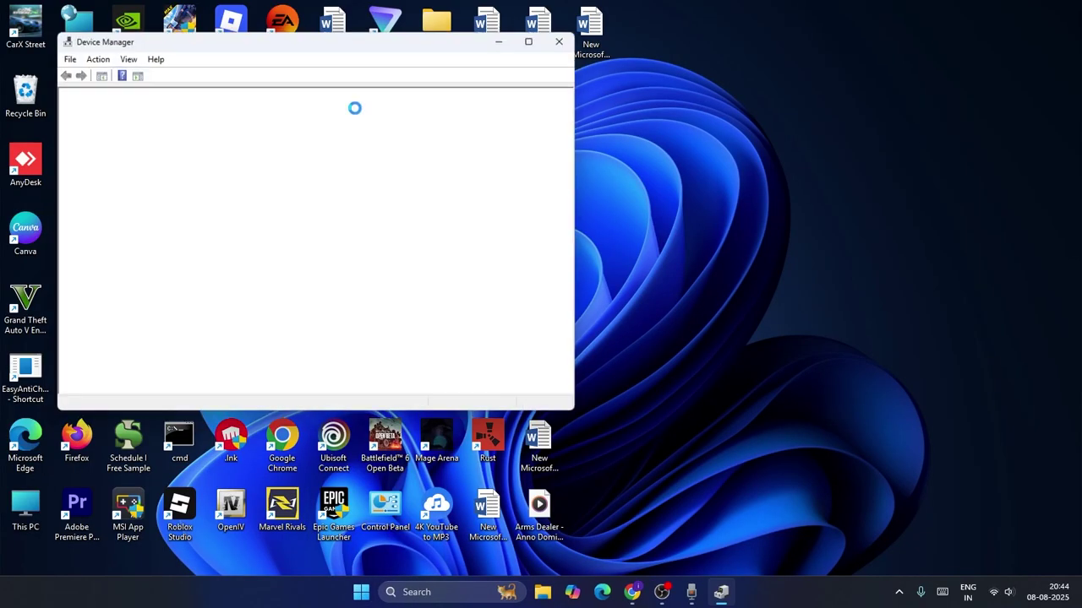
click(540, 39)
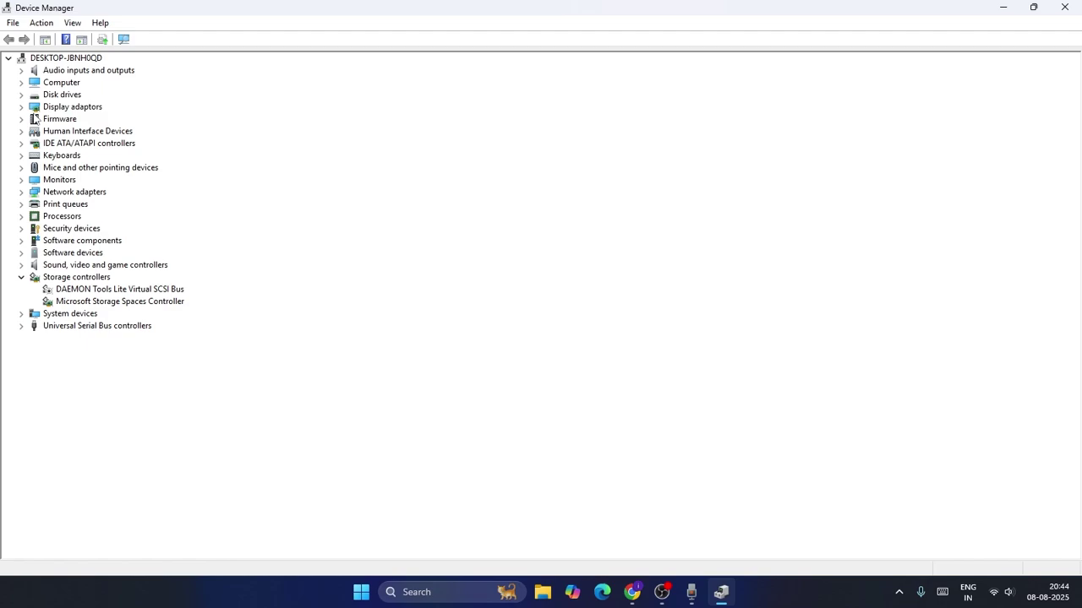
click(22, 72)
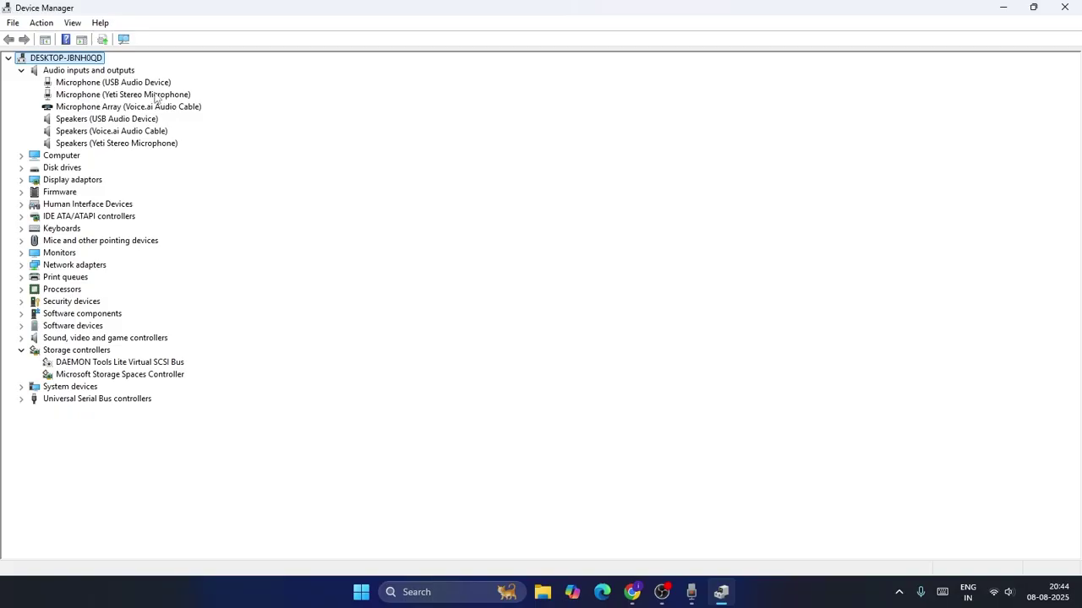
double_click(146, 95)
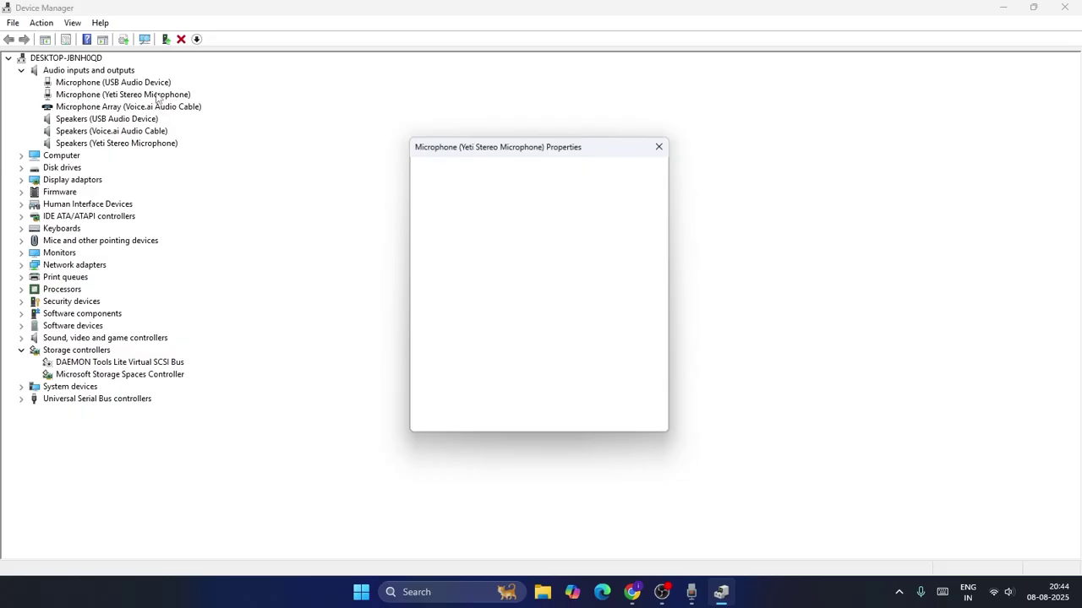
- Search automatically for an updated Yeti Stereo Microphone driver, finding the best one already installed
click(665, 143)
right_click(203, 95)
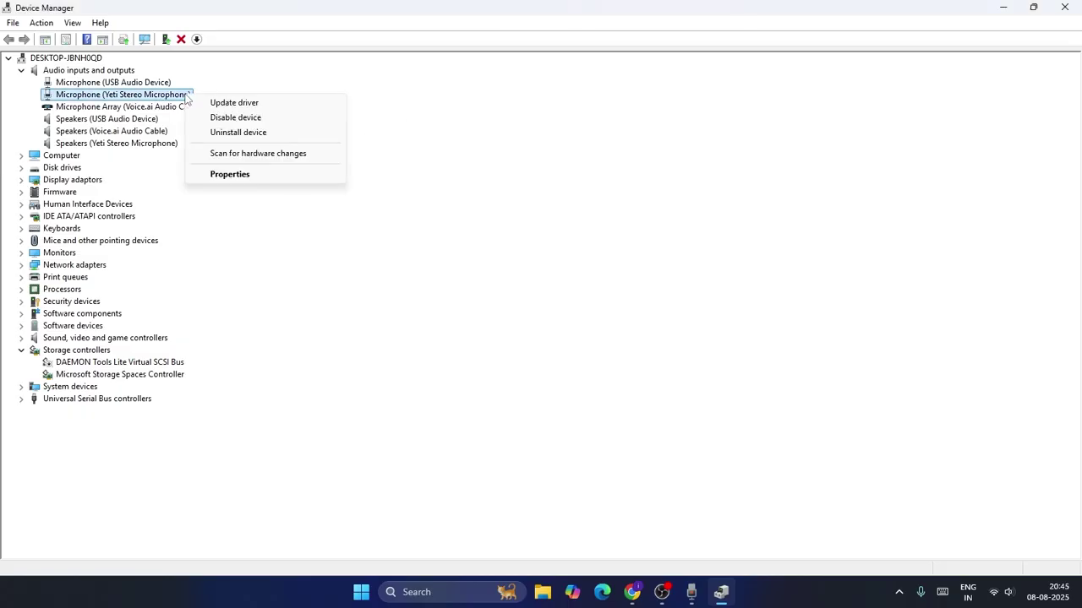
click(276, 105)
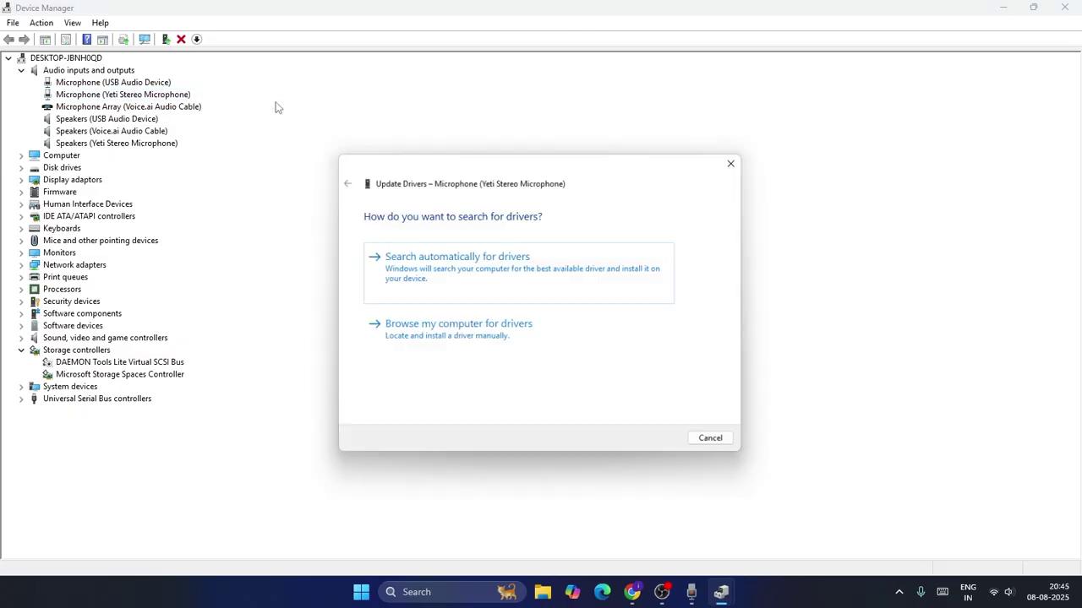
click(446, 259)
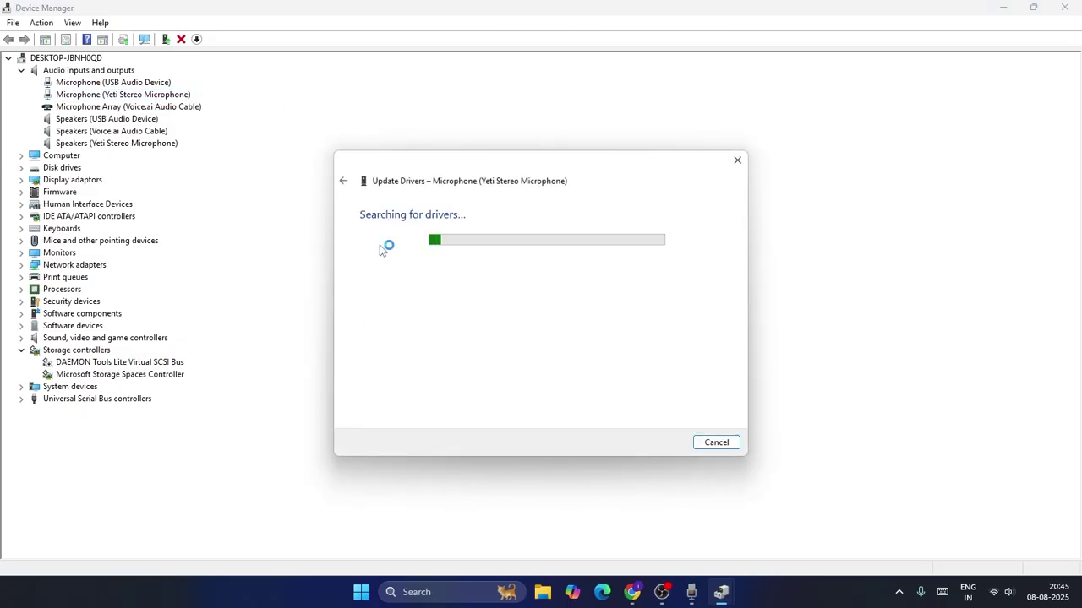
click(737, 160)
- Retry the driver update by picking from available drivers, cancel it, and close Device Manager
right_click(174, 97)
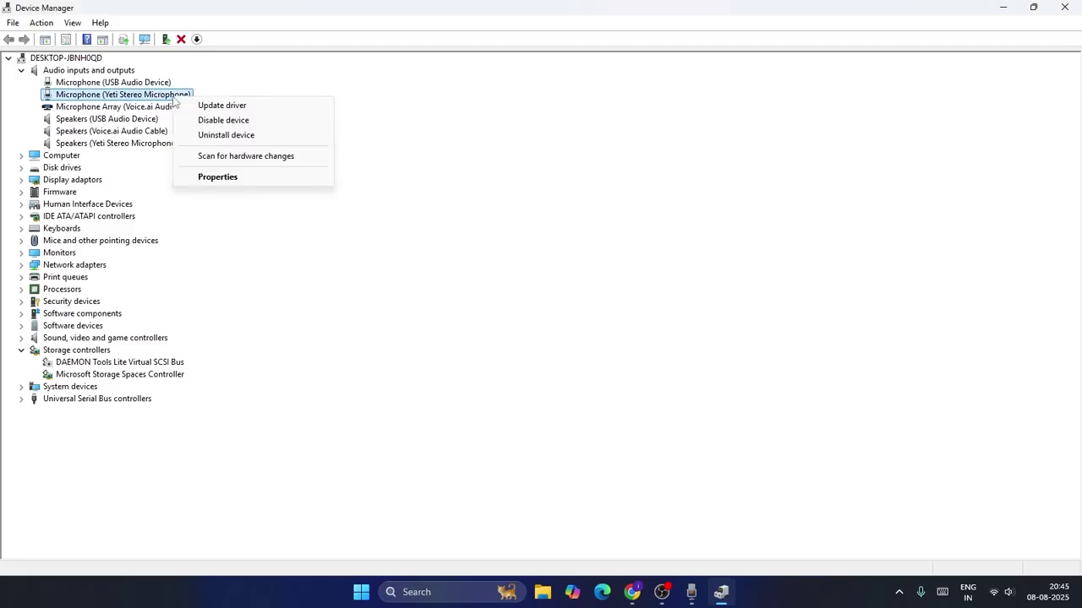
click(243, 107)
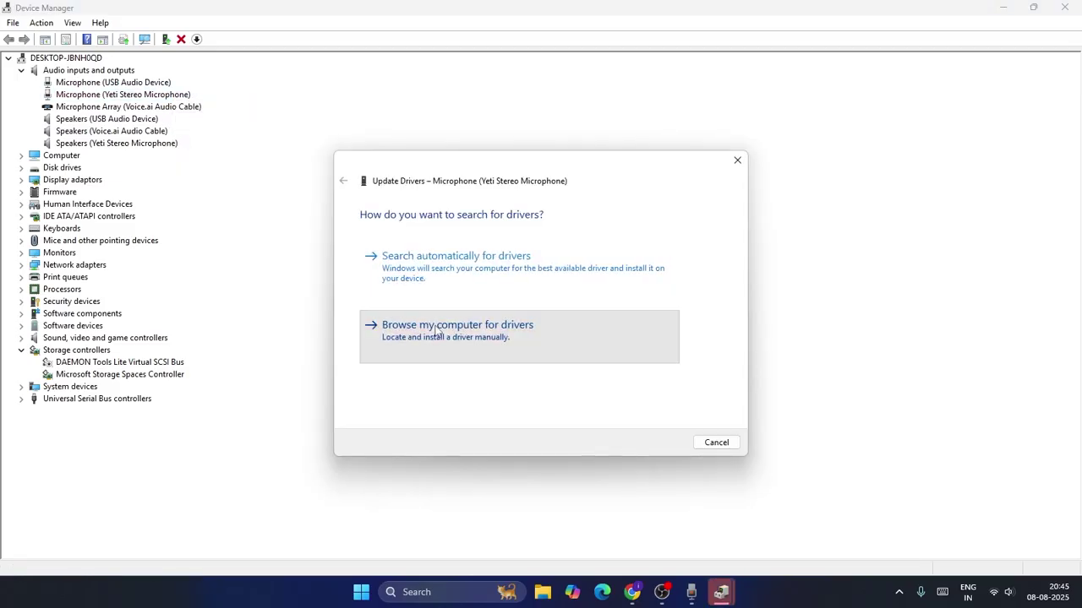
click(473, 326)
click(448, 370)
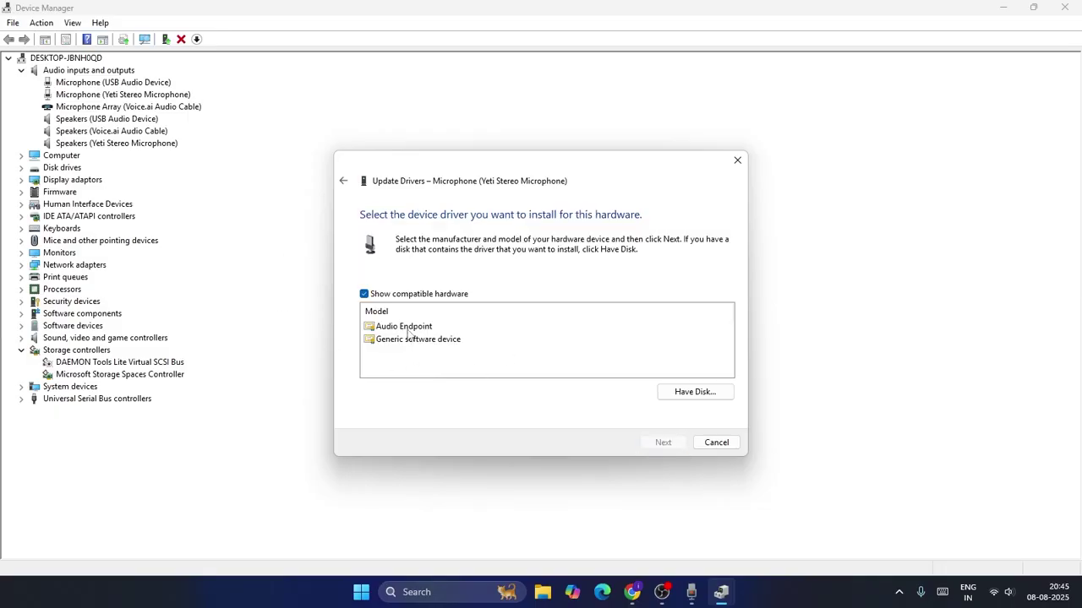
click(718, 445)
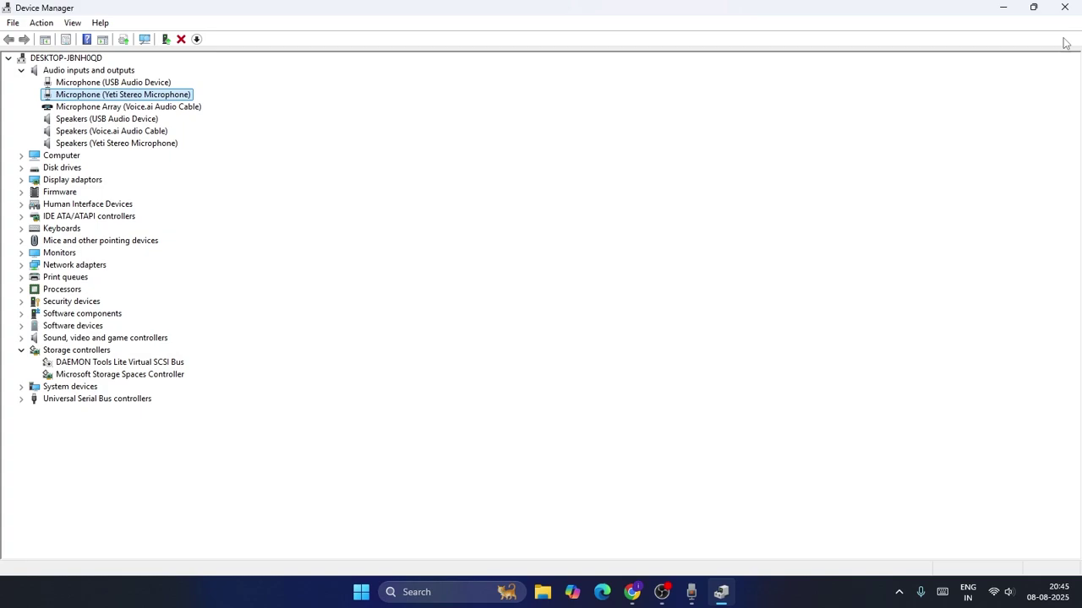
click(1063, 7)
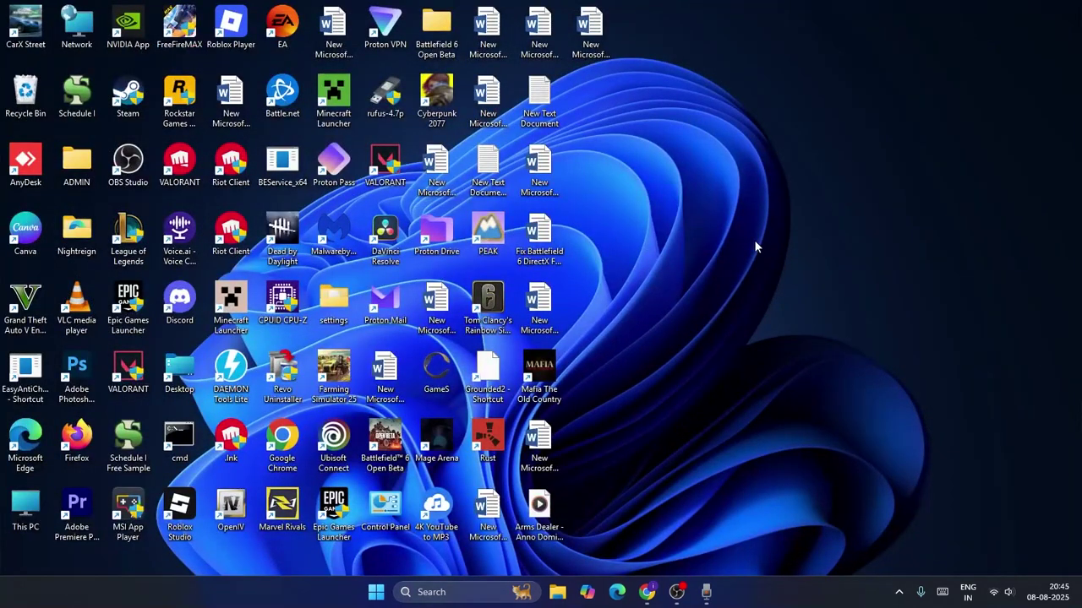